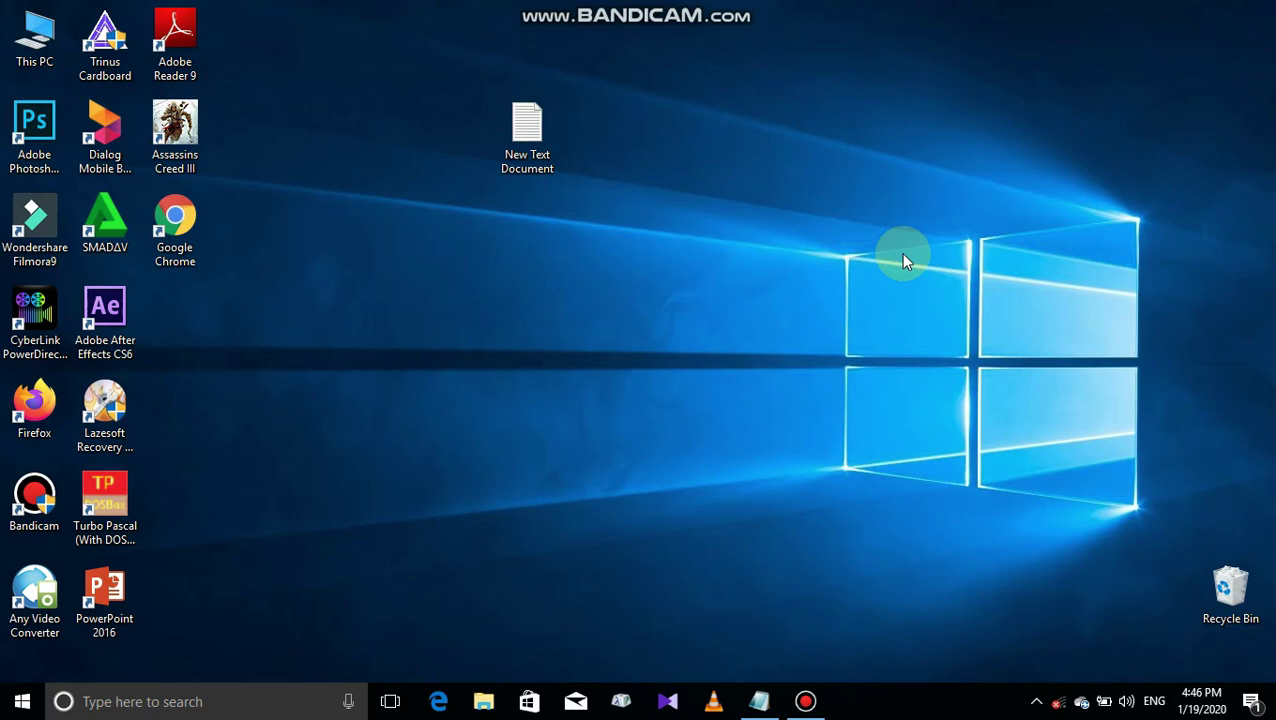
# Step: Find and open the Services console, examine the list of local Windows services, and close it
pyautogui.click(155, 708)
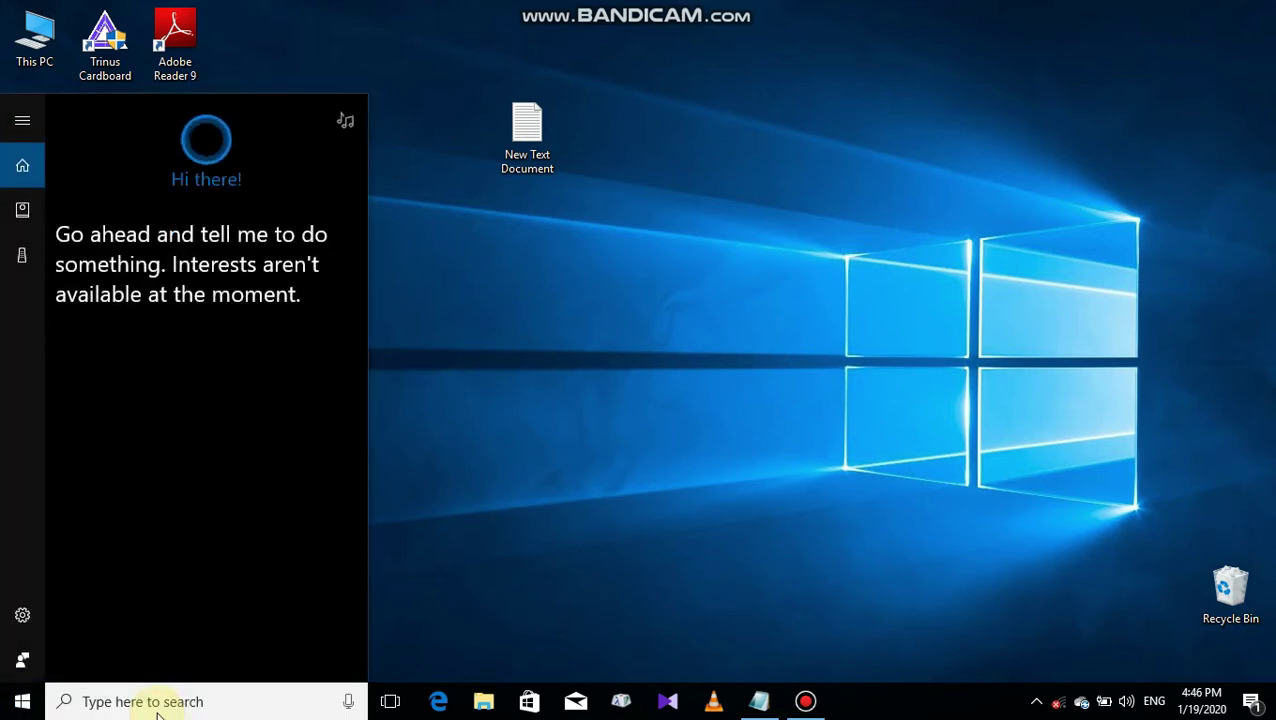
pyautogui.write('SER')
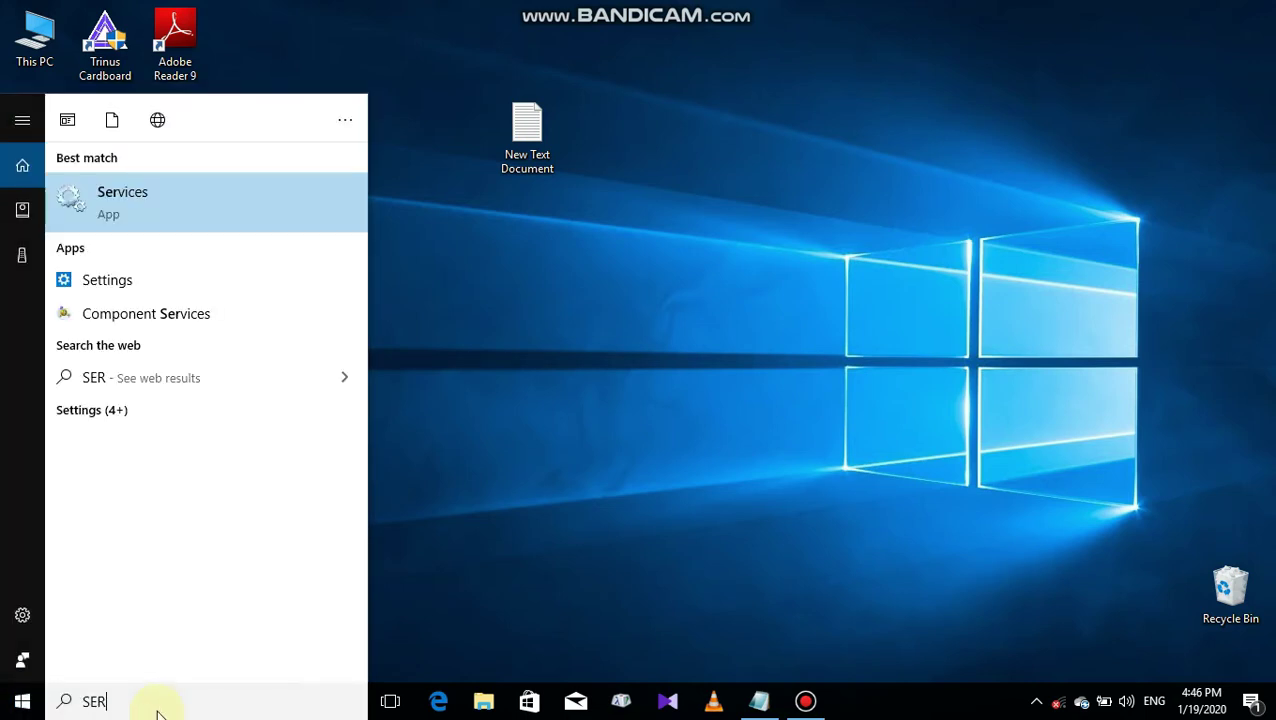
pyautogui.click(127, 216)
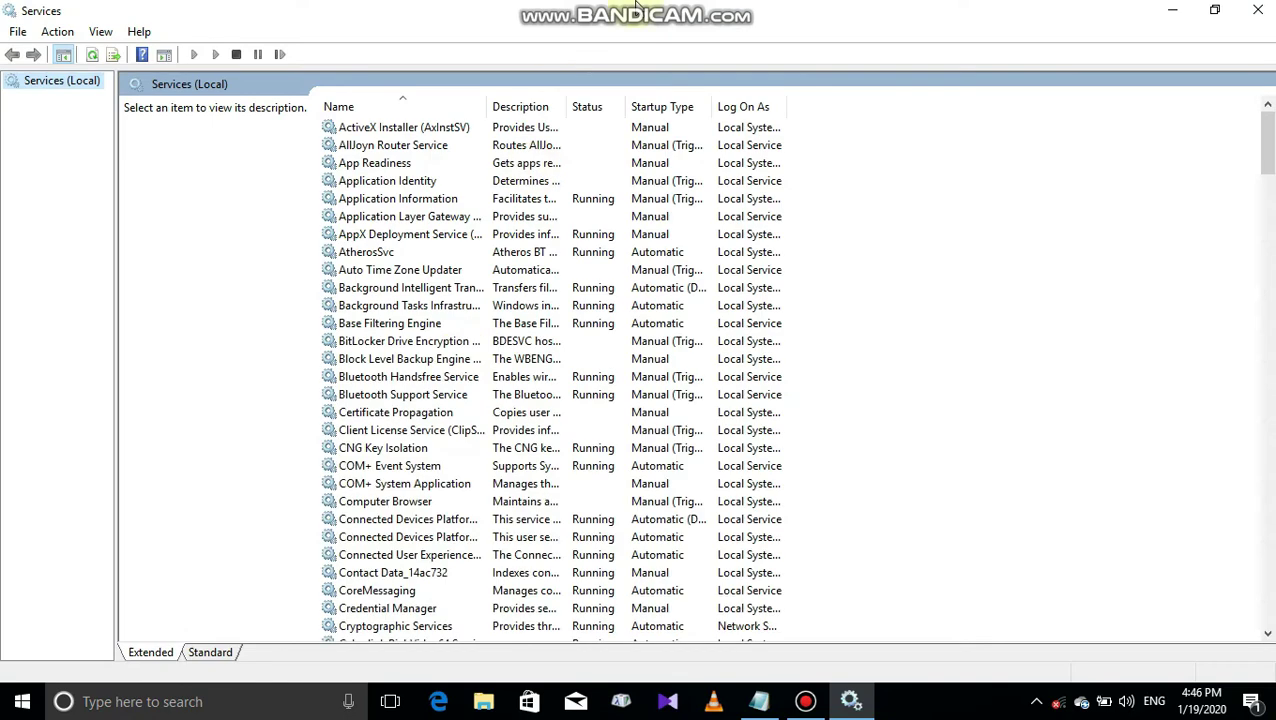
pyautogui.doubleClick(636, 8)
pyautogui.doubleClick(600, 15)
pyautogui.moveTo(1267, 145); pyautogui.dragTo(1268, 338)
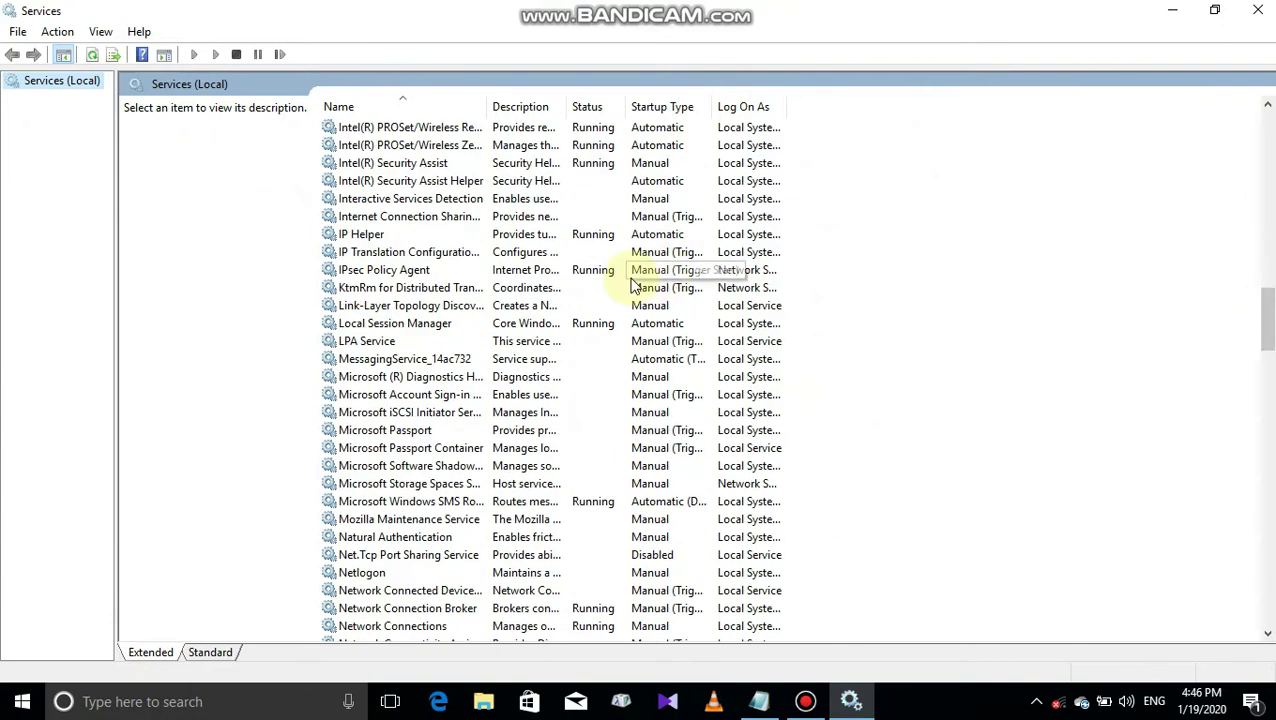
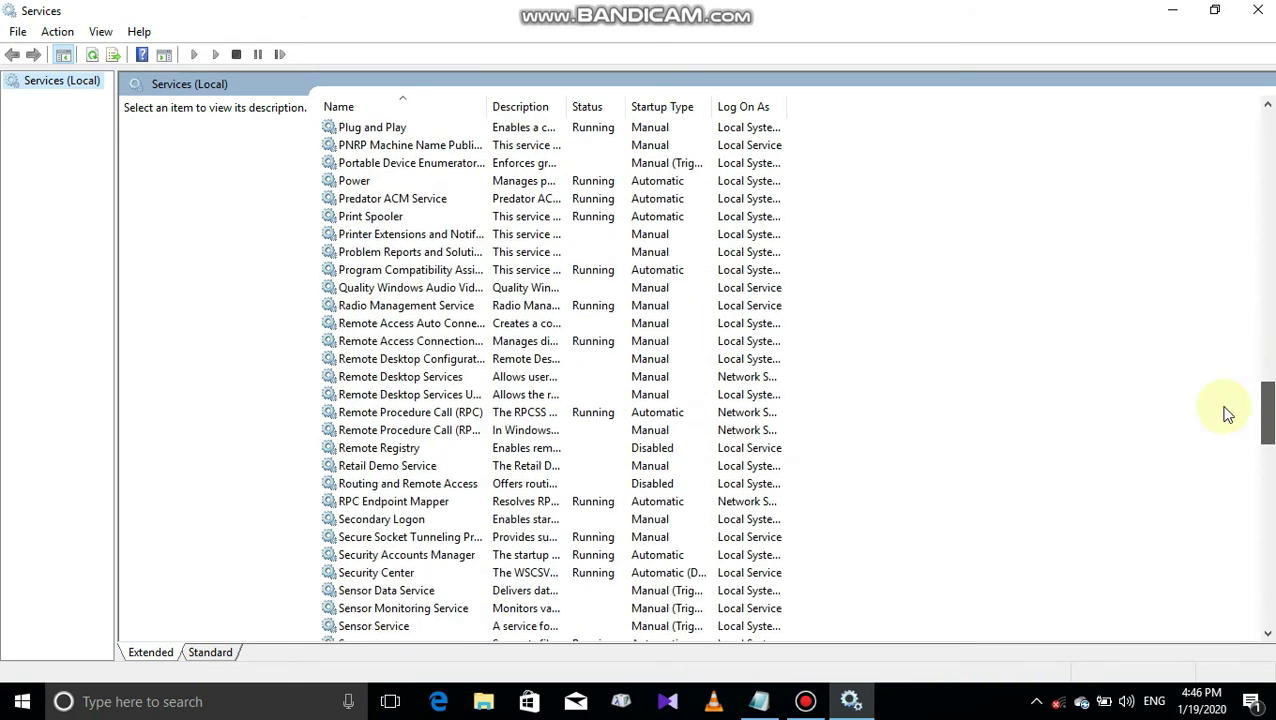
pyautogui.scroll(-1, 1228, 414)
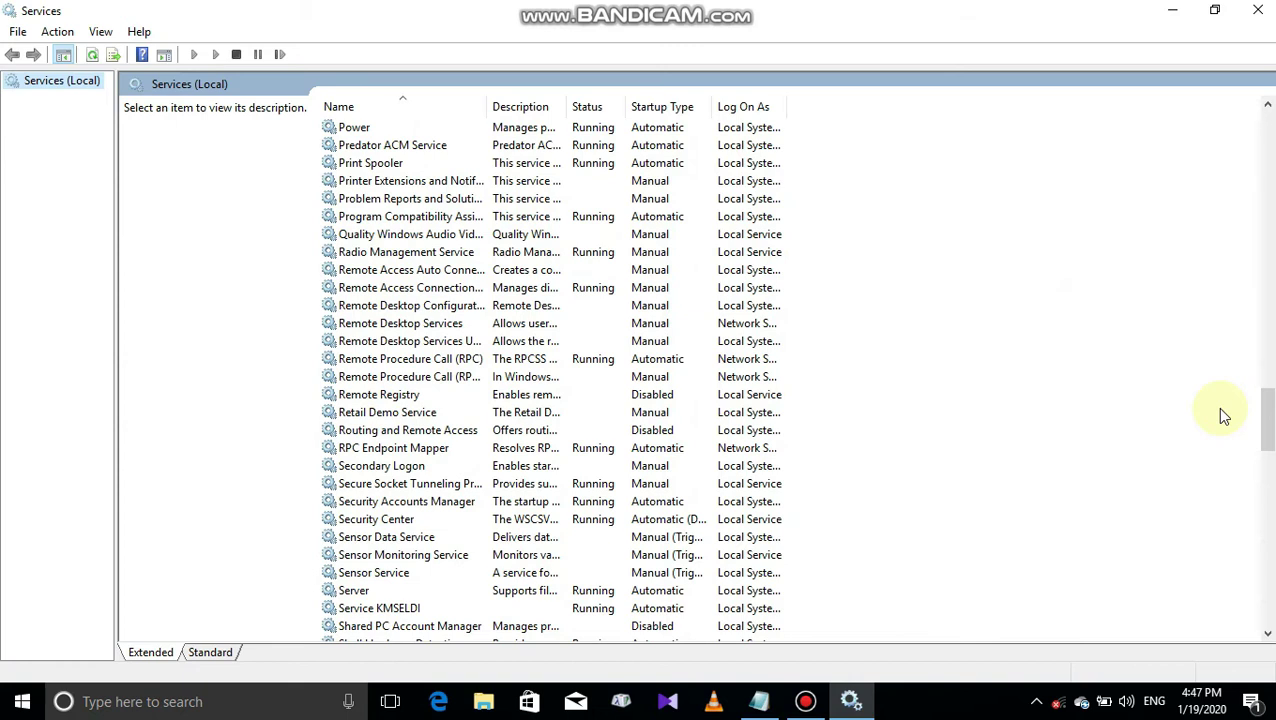
pyautogui.click(1257, 10)
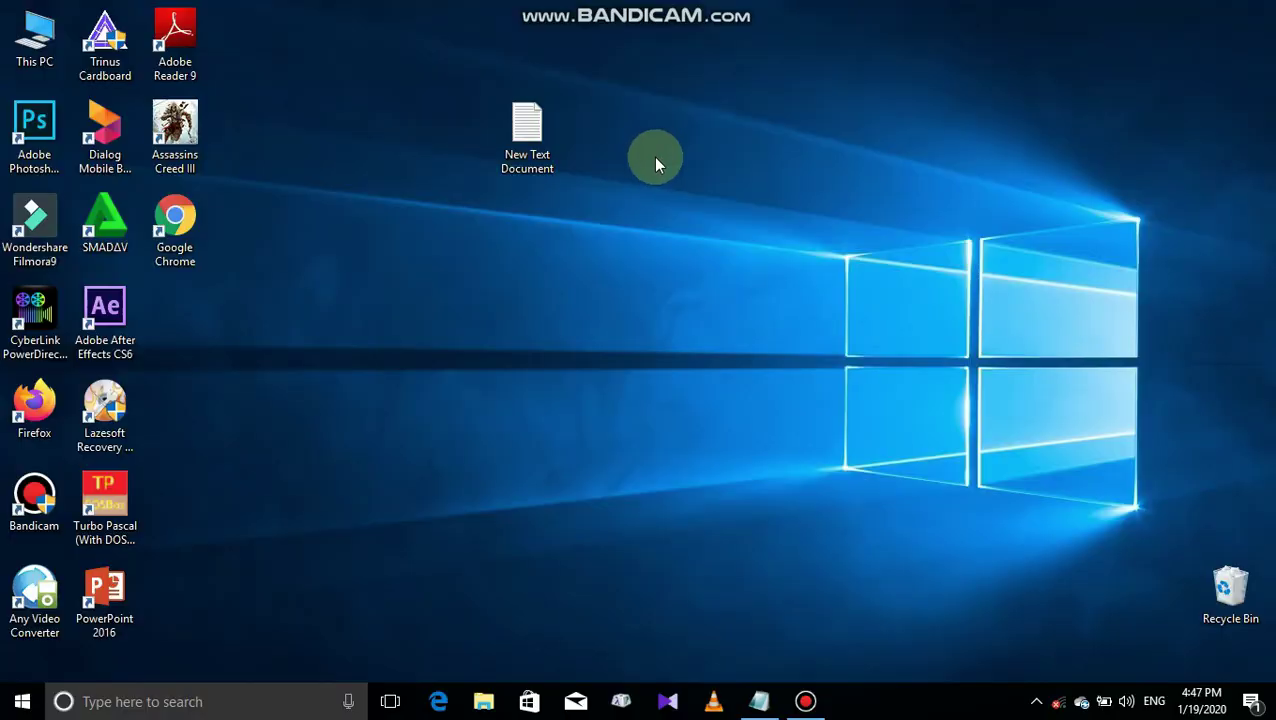
# Step: Refresh the desktop and launch System Configuration with the Run command MSCONFIG
pyautogui.rightClick(658, 162)
pyautogui.click(680, 215)
pyautogui.press('super+r')
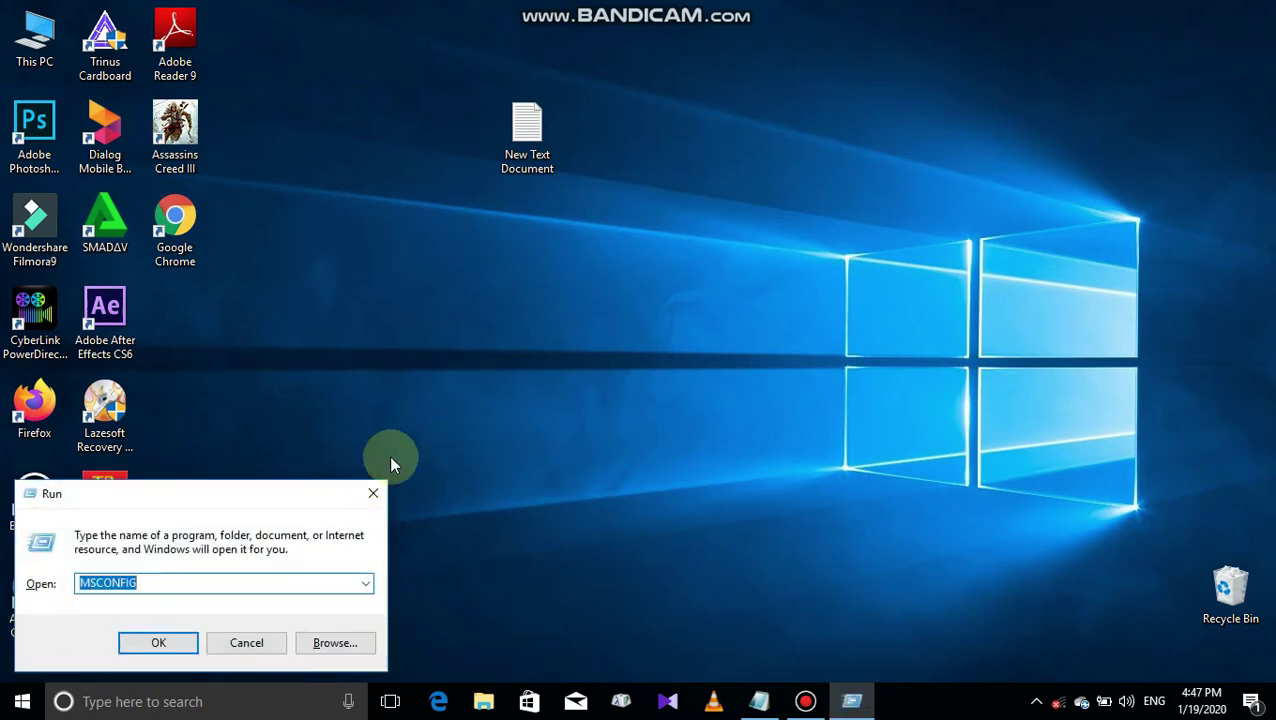
pyautogui.press('BackSpace')
pyautogui.write('MSCON')
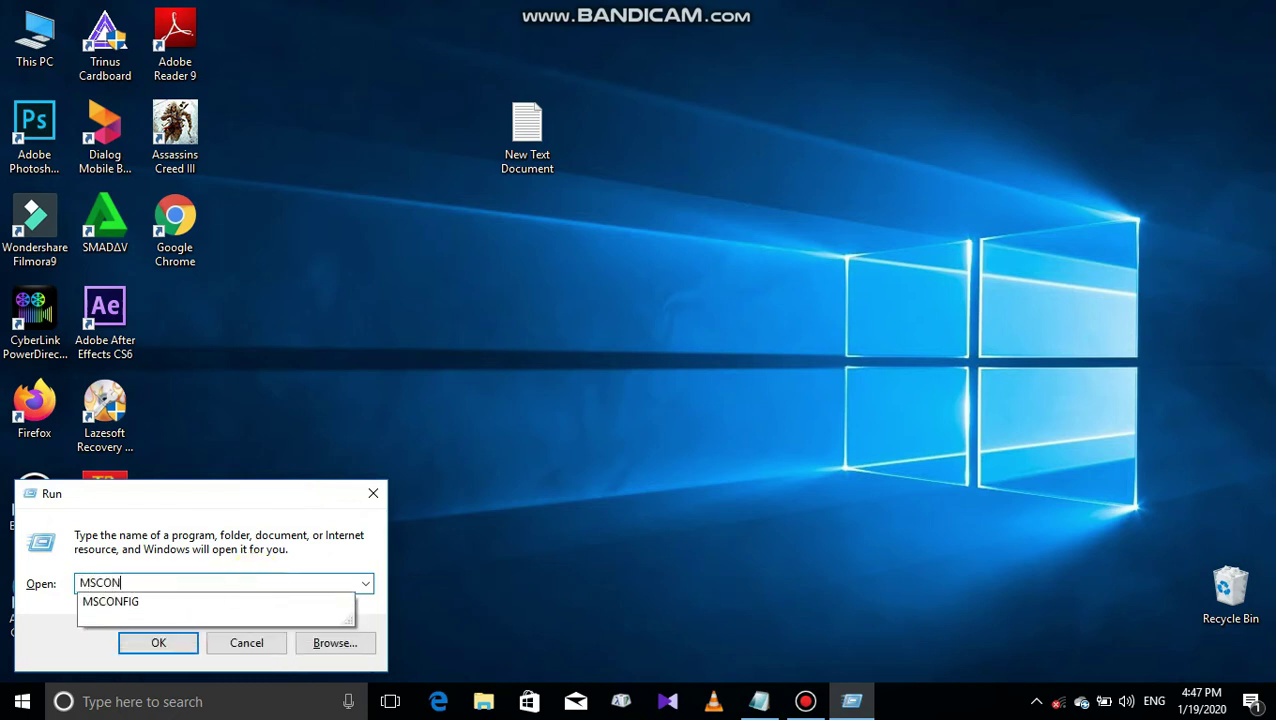
pyautogui.write('FIG')
pyautogui.click(257, 580)
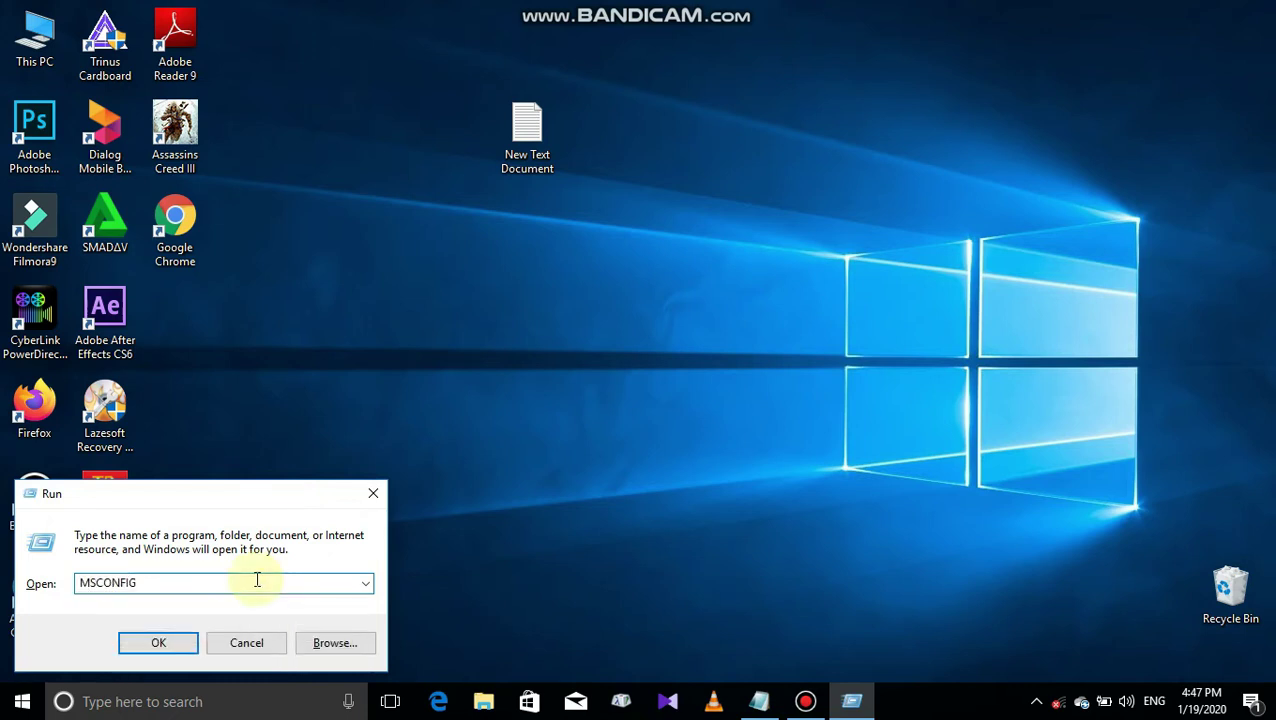
pyautogui.click(185, 645)
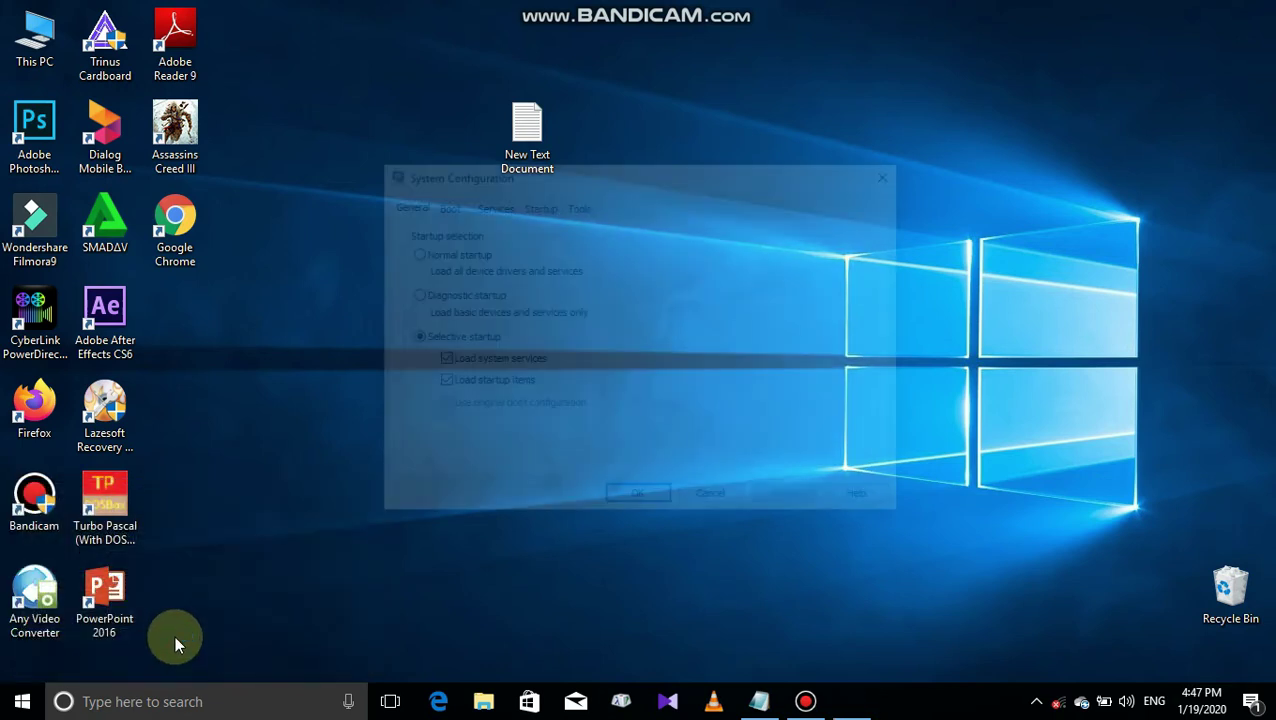
# Step: Disable the Windows Event Log service in the System Configuration services list
pyautogui.moveTo(577, 185); pyautogui.dragTo(543, 187)
pyautogui.click(457, 205)
pyautogui.moveTo(843, 250); pyautogui.dragTo(842, 258)
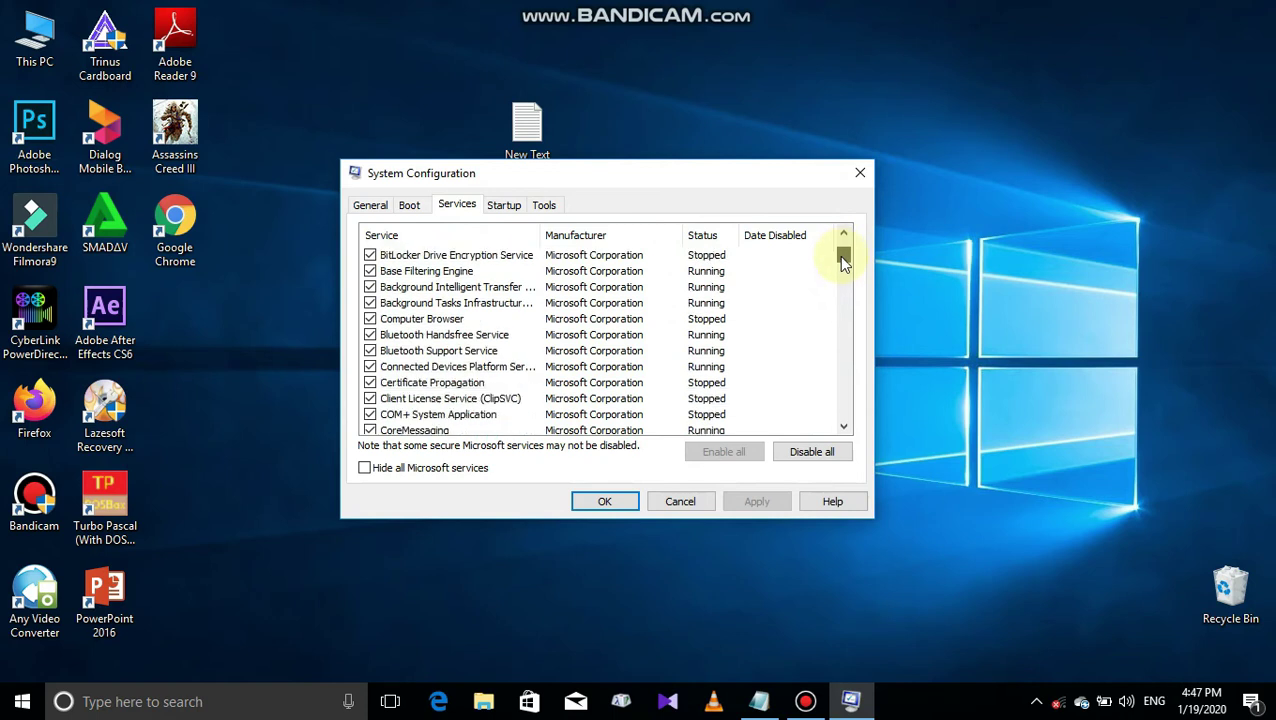
pyautogui.moveTo(842, 258); pyautogui.dragTo(842, 269)
pyautogui.scroll(-2, 779, 317)
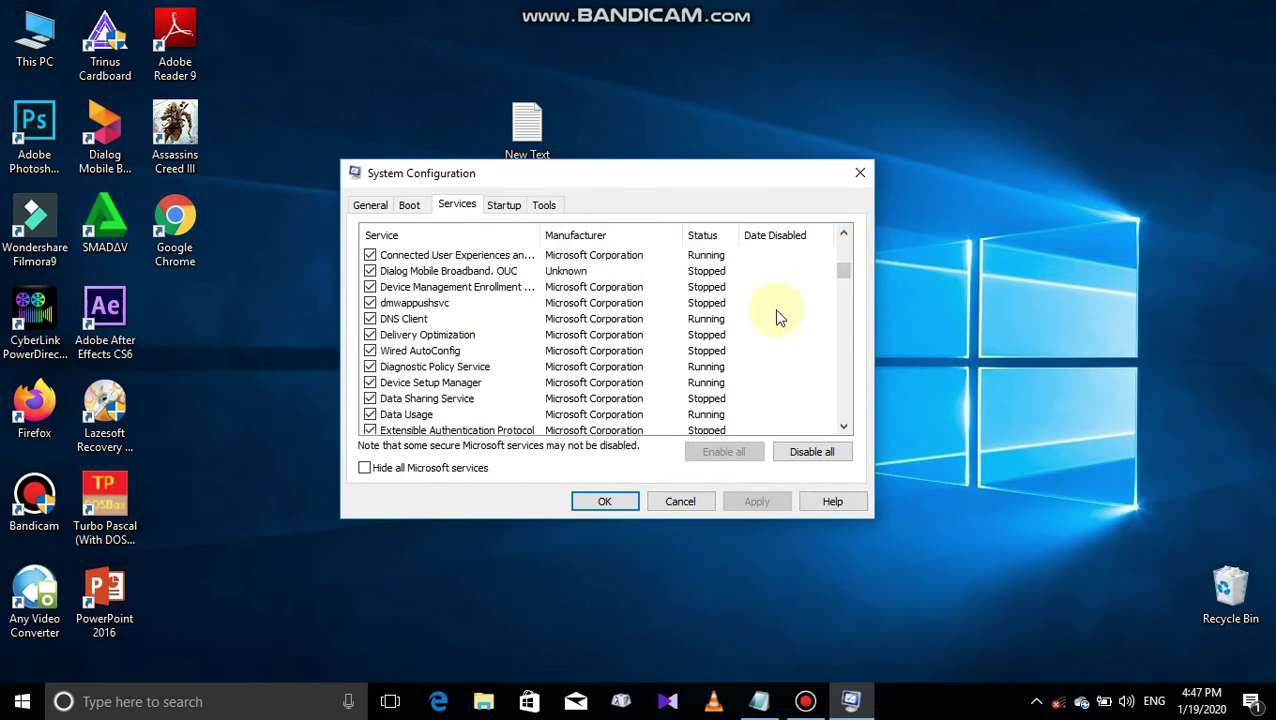
pyautogui.scroll(-2, 779, 317)
pyautogui.scroll(-1, 779, 317)
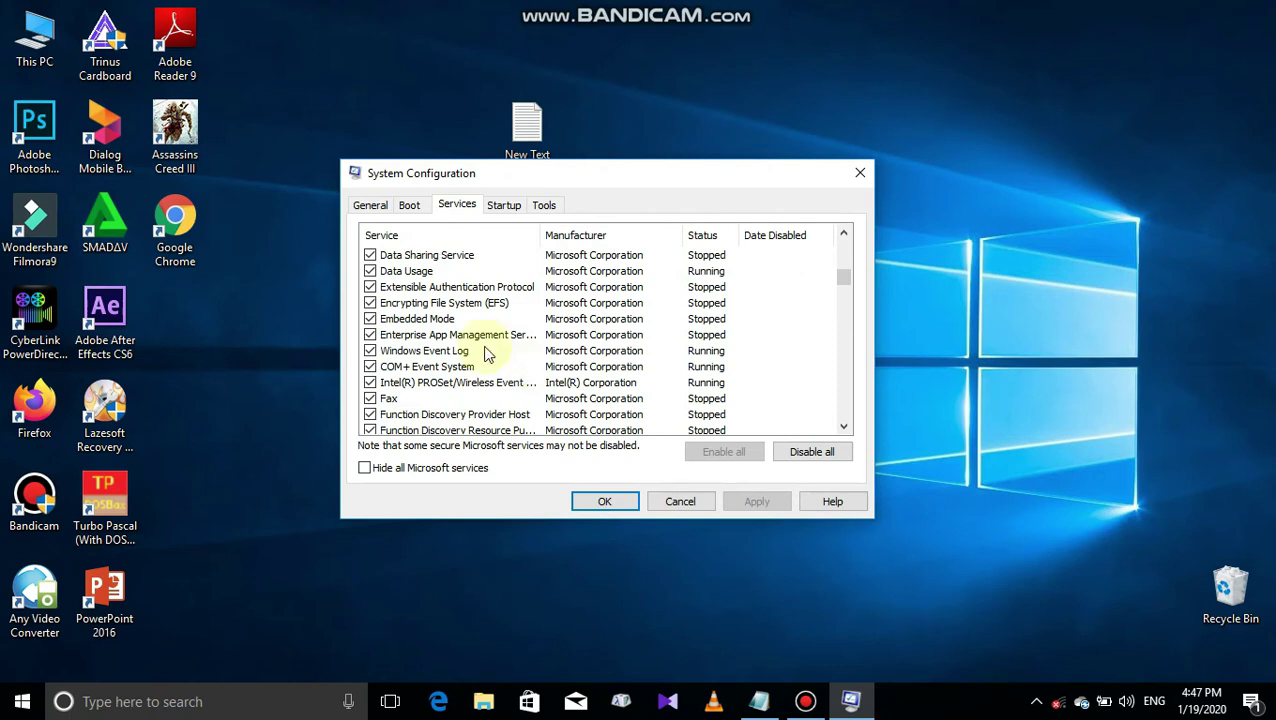
pyautogui.click(414, 352)
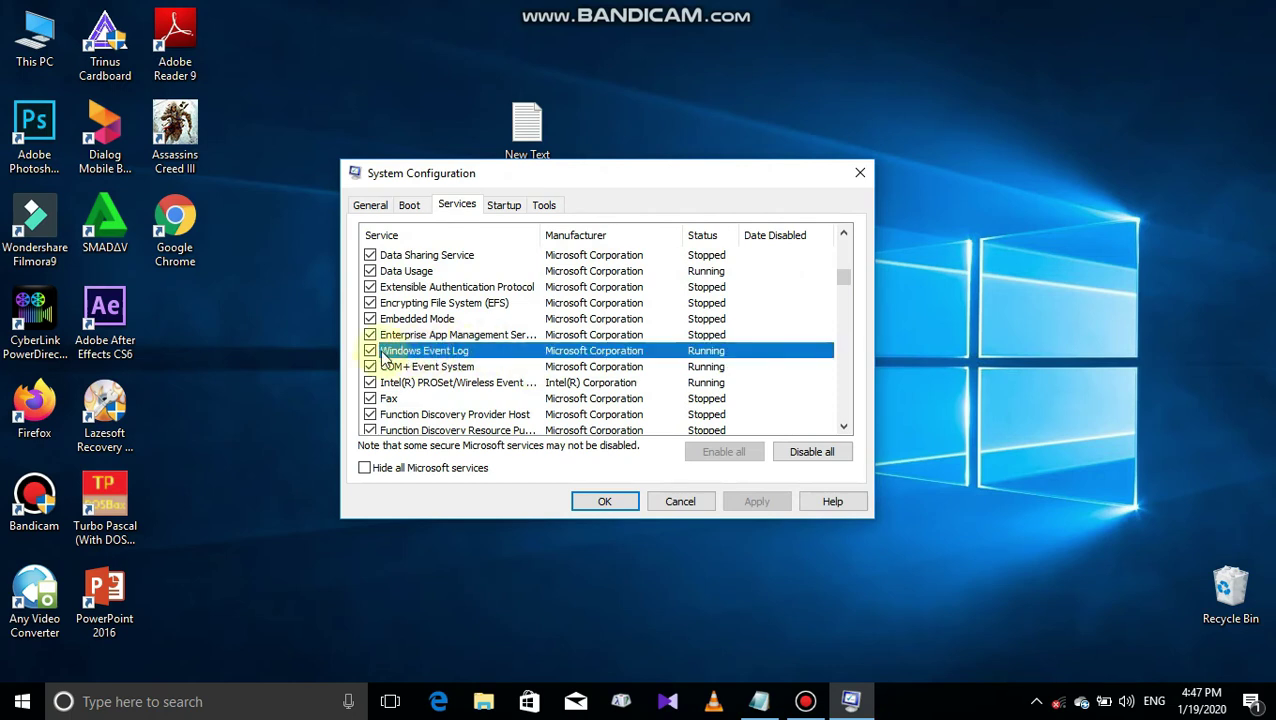
pyautogui.click(370, 351)
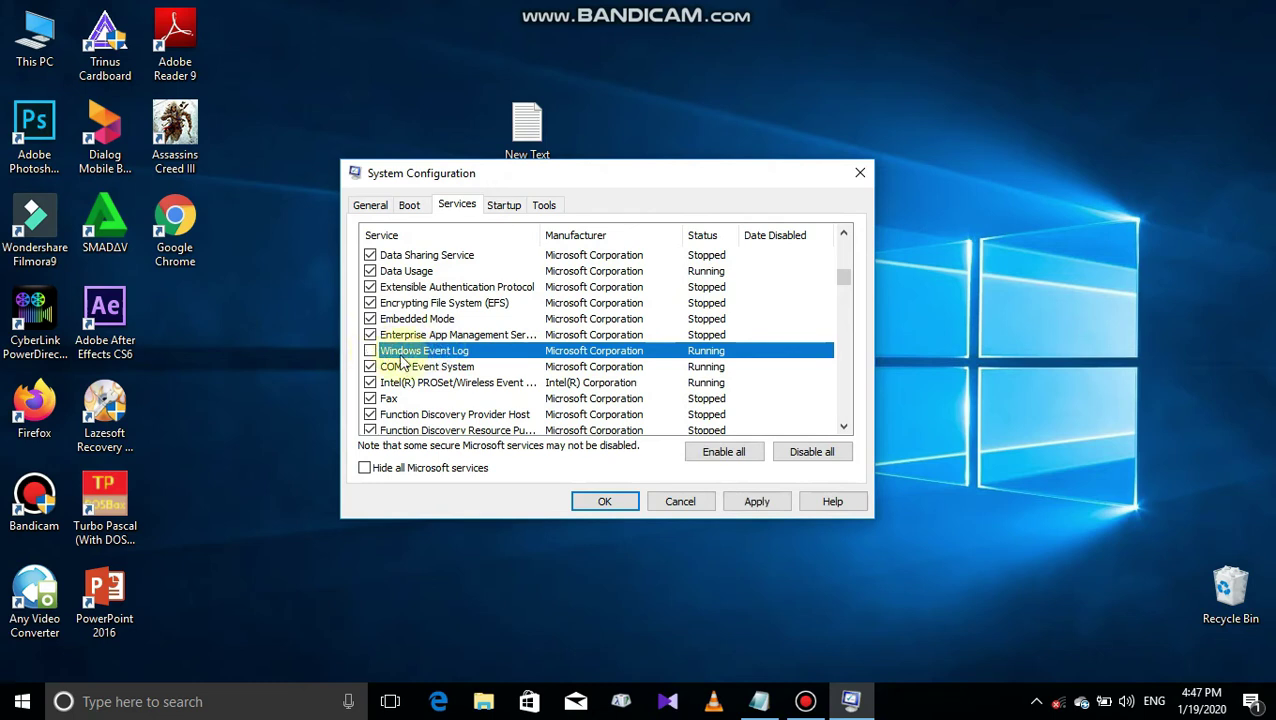
pyautogui.click(370, 351)
pyautogui.click(370, 351)
pyautogui.click(370, 351)
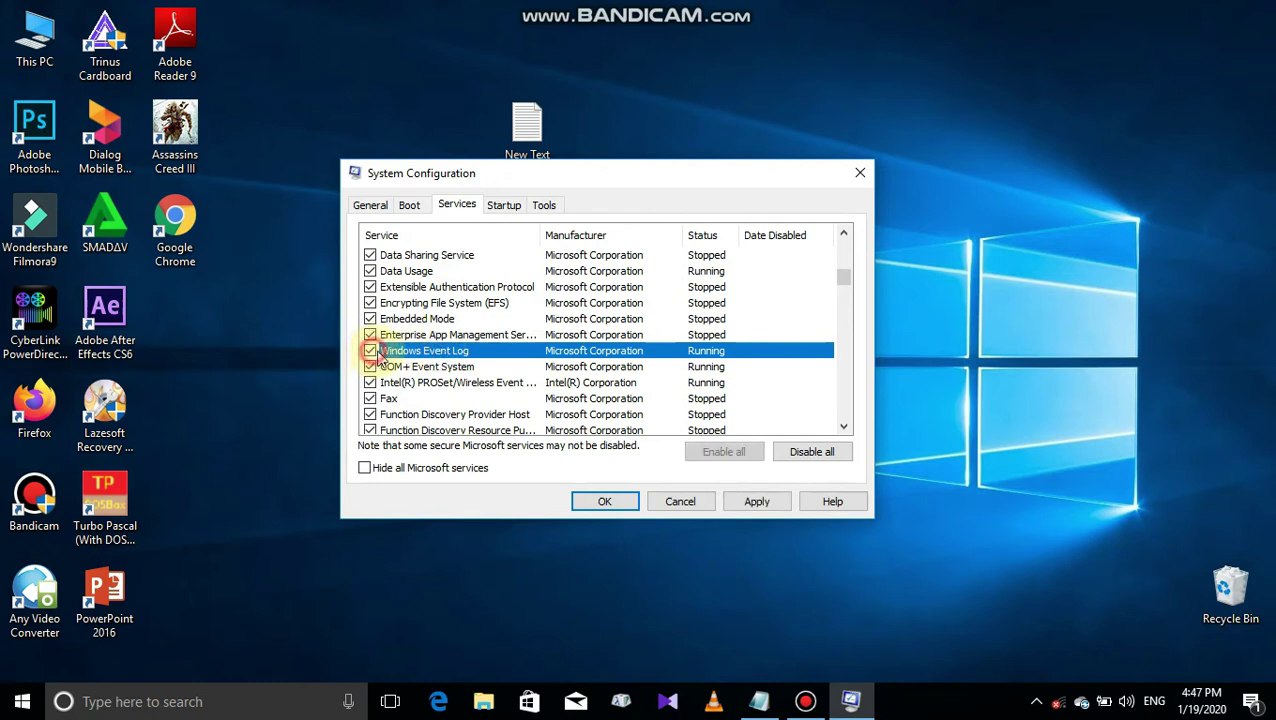
pyautogui.click(370, 351)
pyautogui.click(370, 351)
pyautogui.click(370, 351)
# Step: Disable the Windows Event Collector service, apply the service changes, and close System Configuration
pyautogui.moveTo(846, 288); pyautogui.dragTo(840, 386)
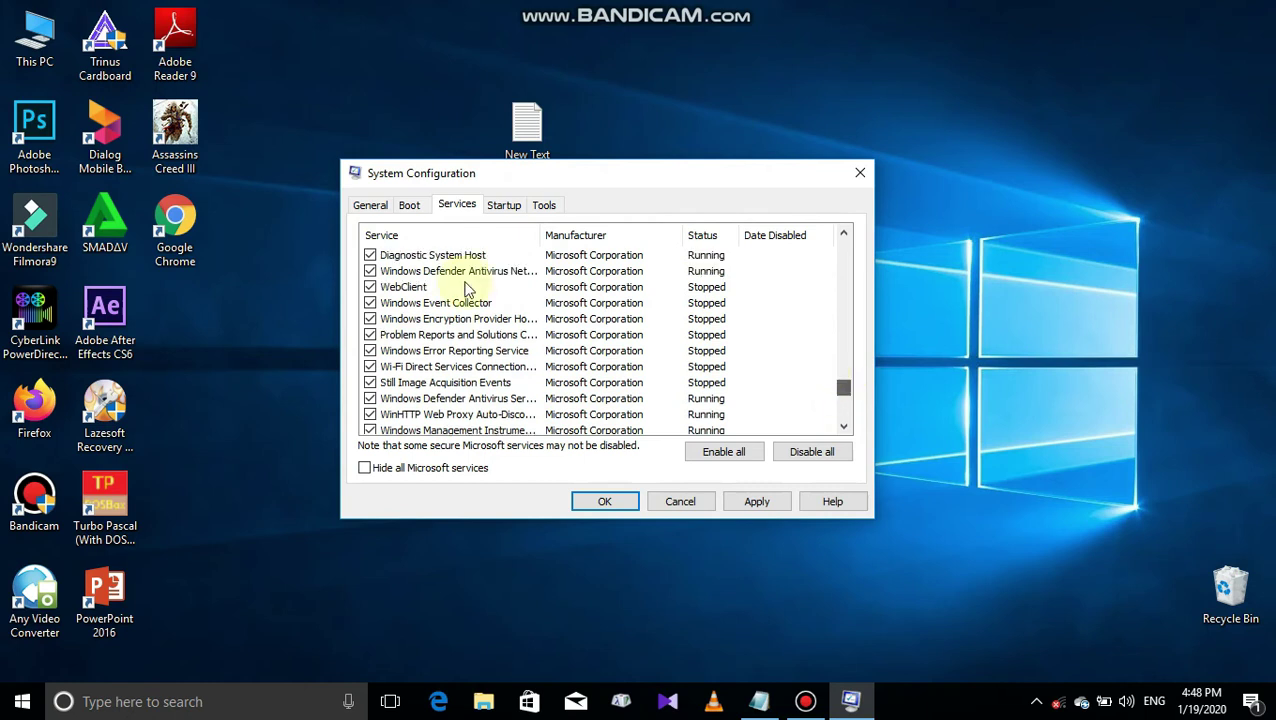
pyautogui.click(370, 303)
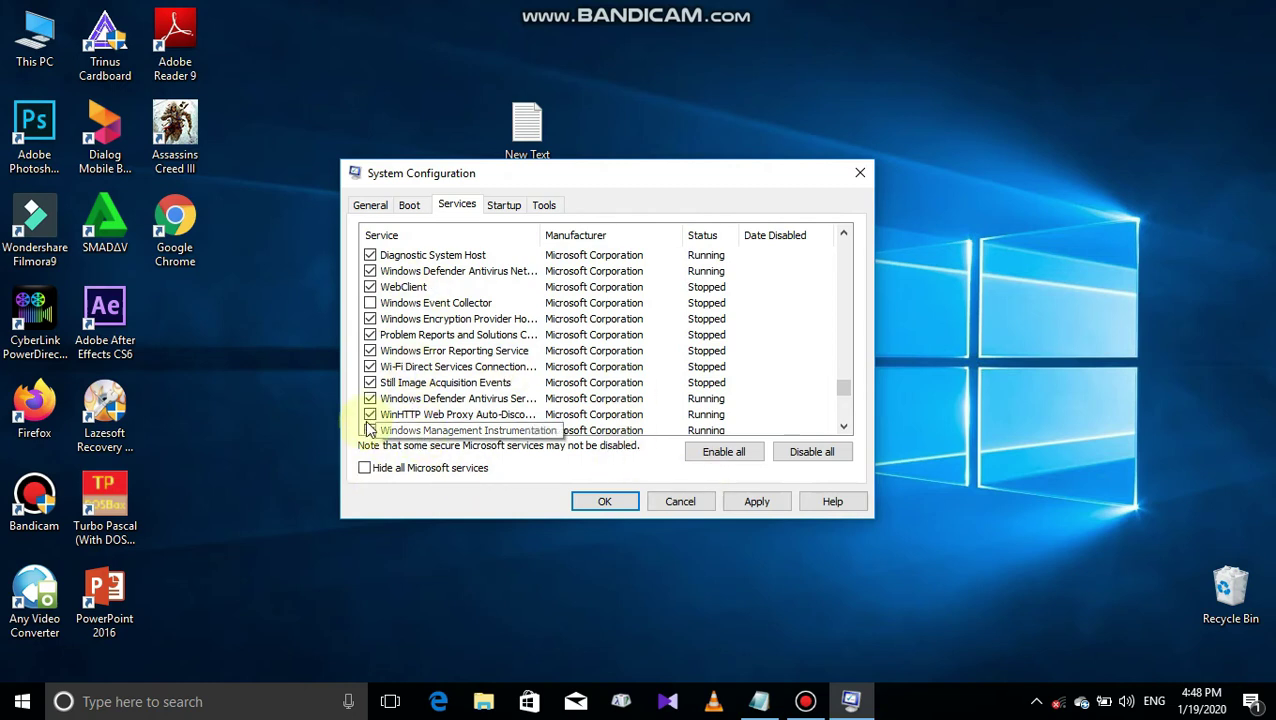
pyautogui.click(757, 501)
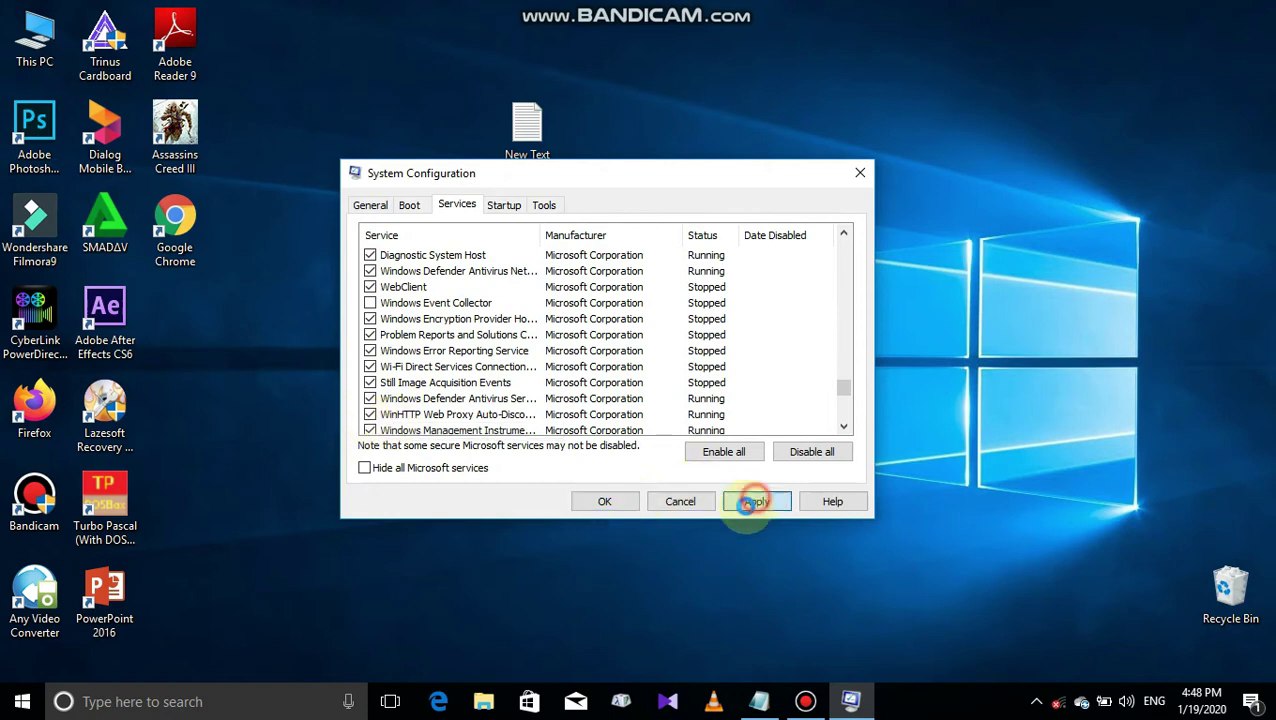
pyautogui.click(603, 502)
pyautogui.moveTo(623, 286); pyautogui.dragTo(577, 261)
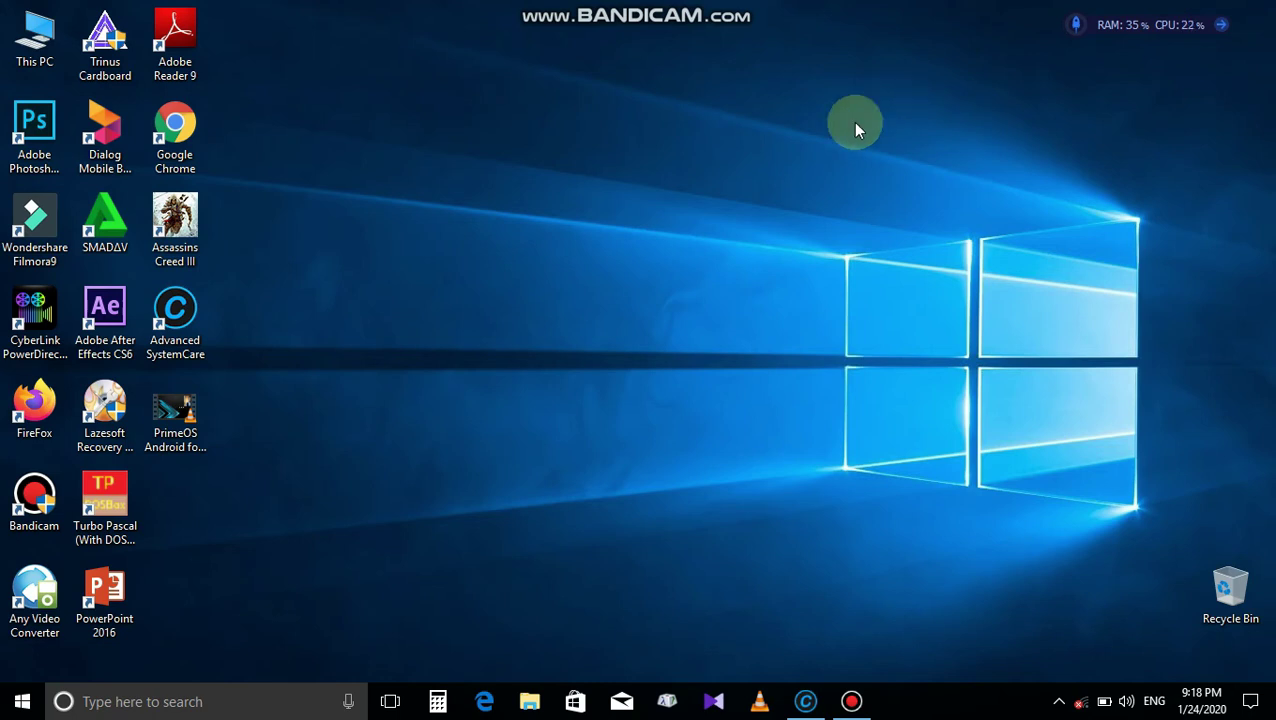
# Step: Launch Advanced SystemCare from the desktop, view its Care page, and return to the Speed Up page
pyautogui.click(175, 320)
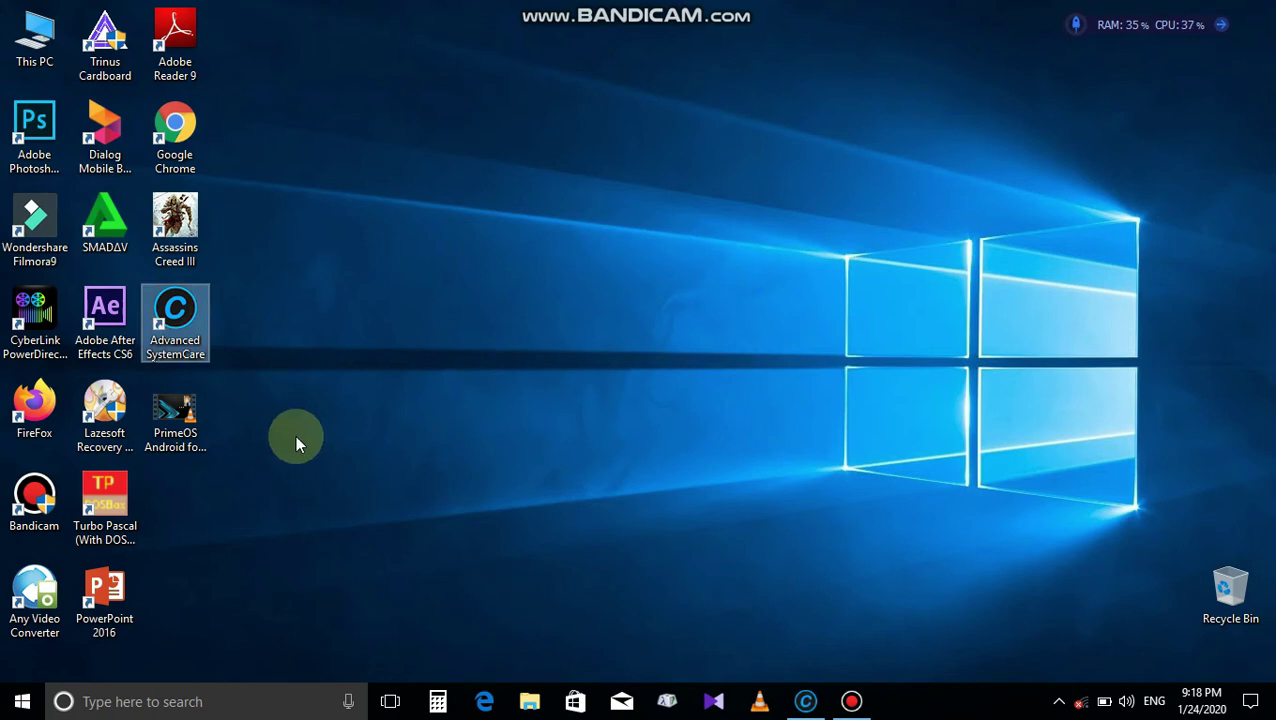
pyautogui.doubleClick(175, 345)
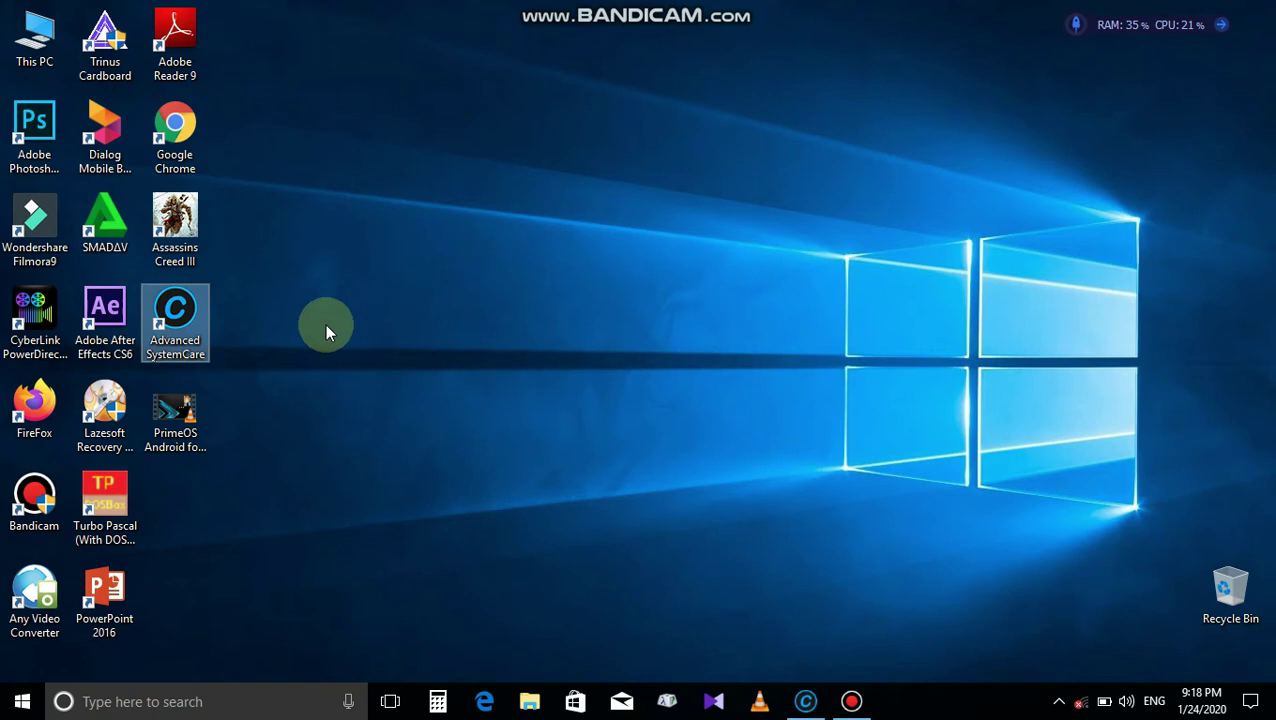
pyautogui.doubleClick(175, 305)
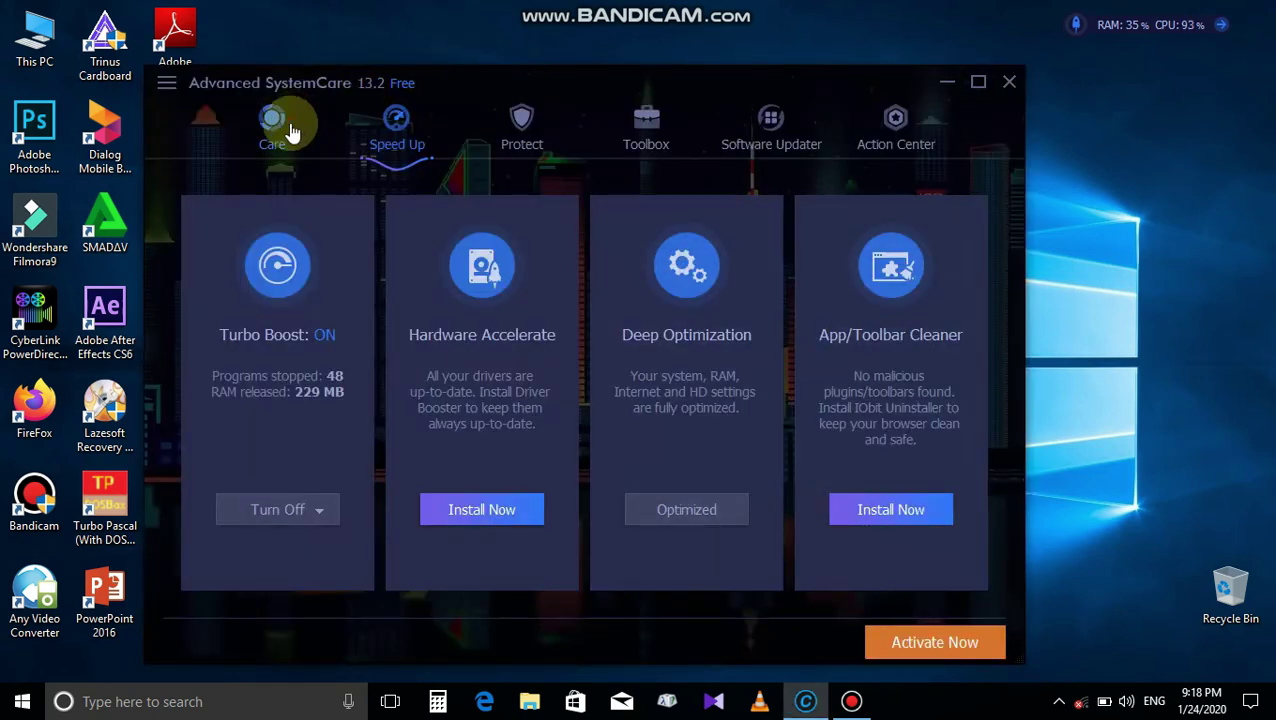
pyautogui.click(290, 130)
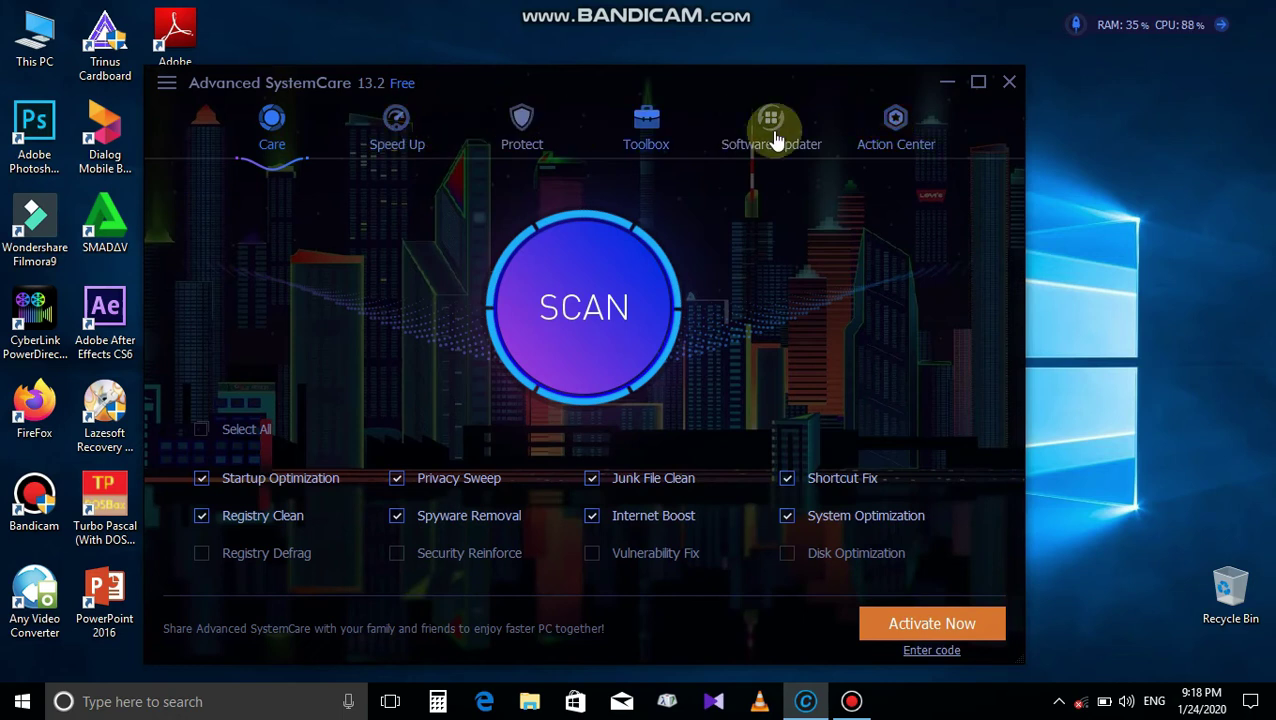
pyautogui.click(416, 133)
pyautogui.click(319, 510)
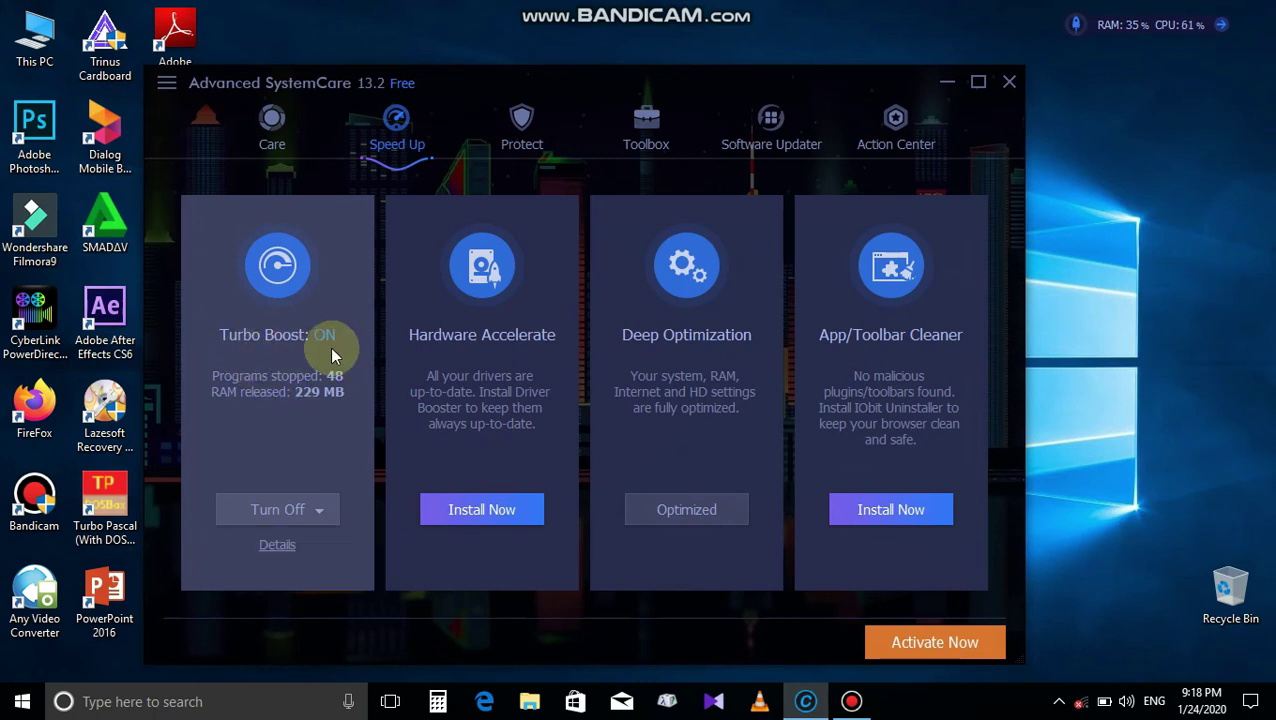
# Step: Switch Turbo Boost off and on again, and view its Work Mode and Economy Mode options
pyautogui.moveTo(248, 524)
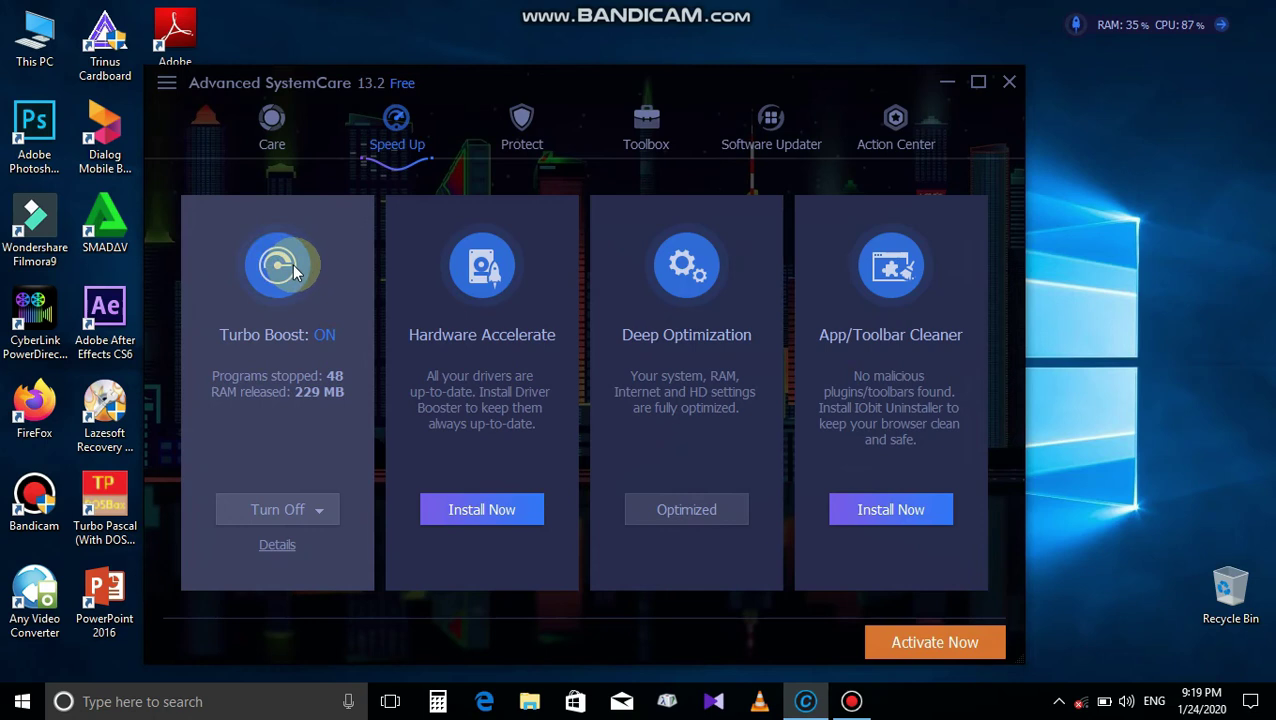
pyautogui.click(262, 523)
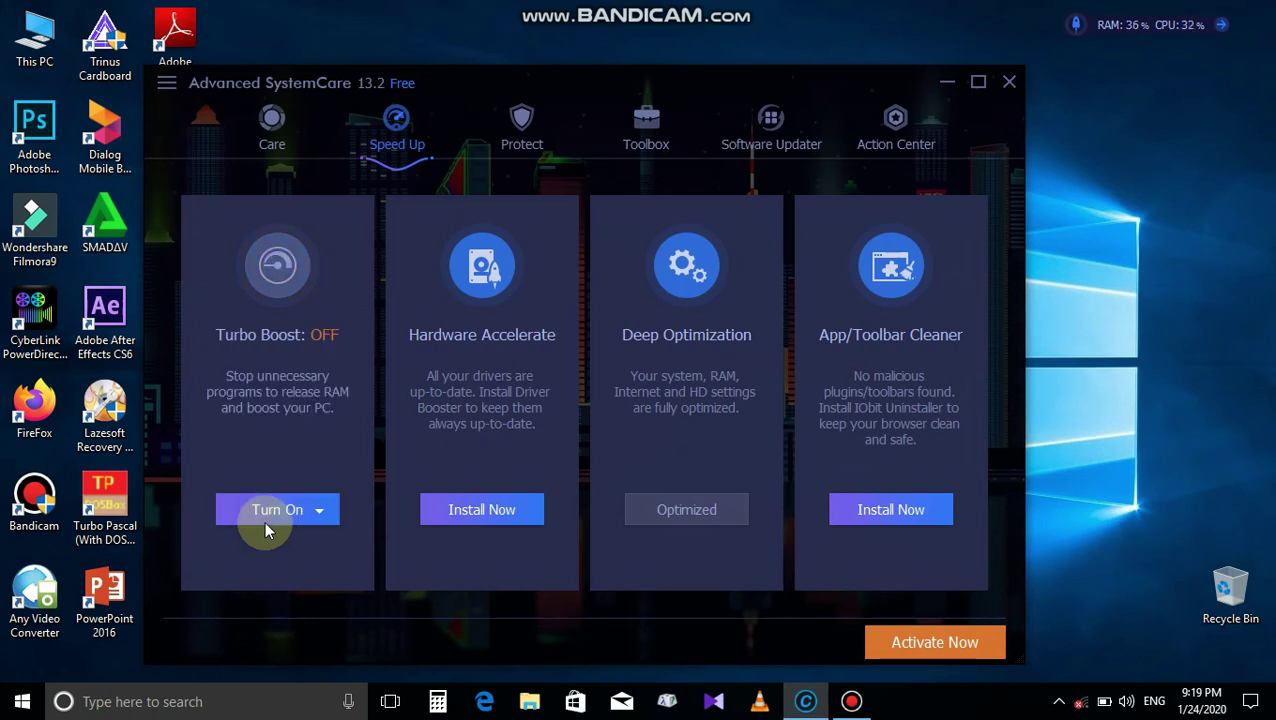
pyautogui.click(265, 525)
pyautogui.click(318, 512)
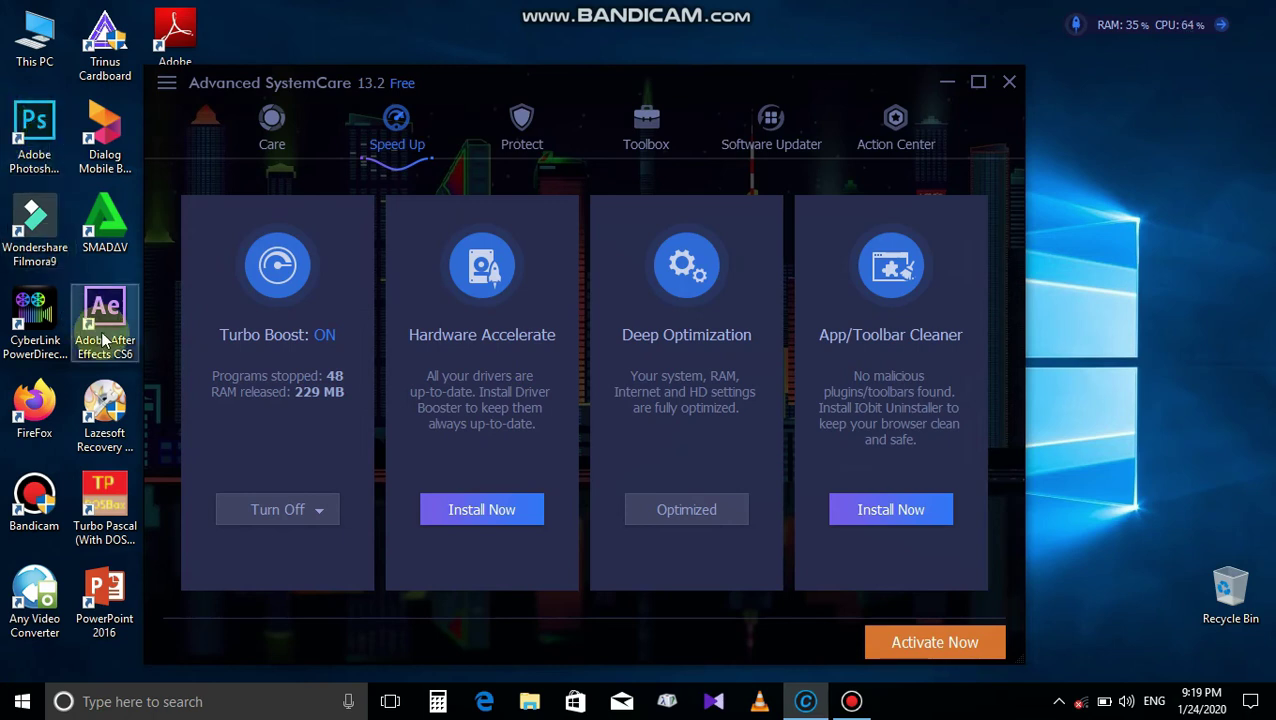
pyautogui.click(285, 509)
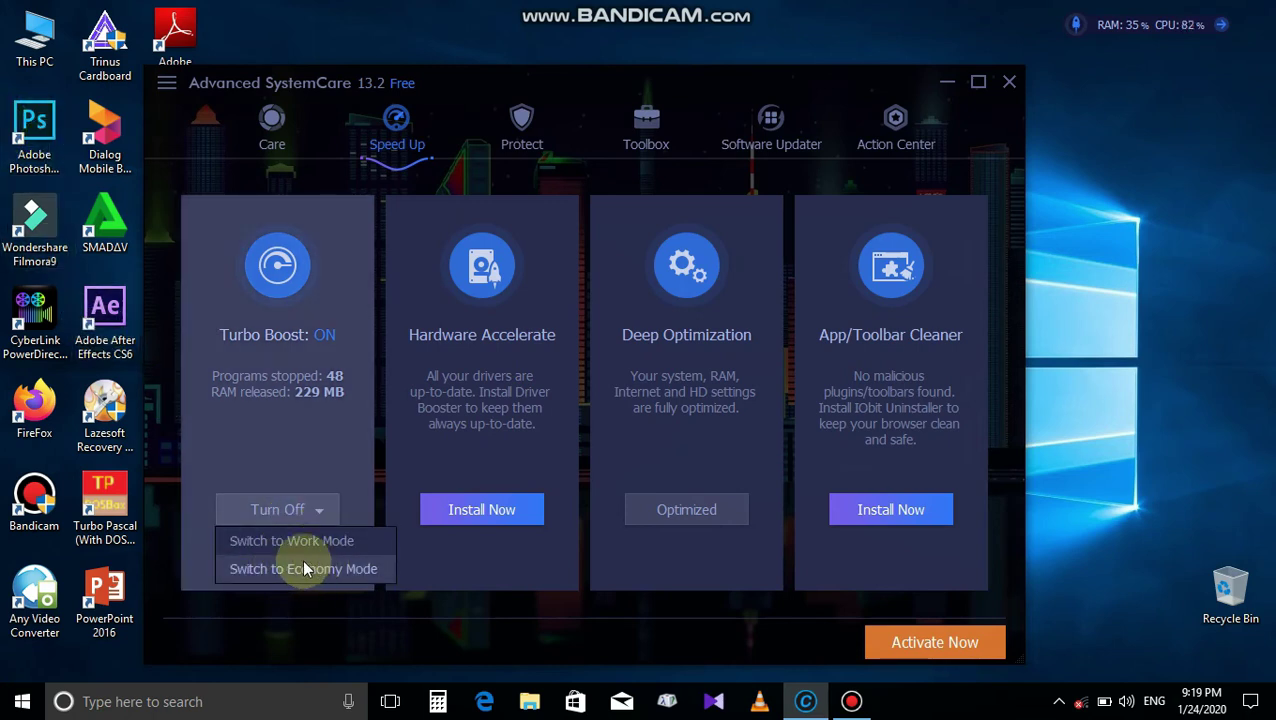
pyautogui.click(346, 287)
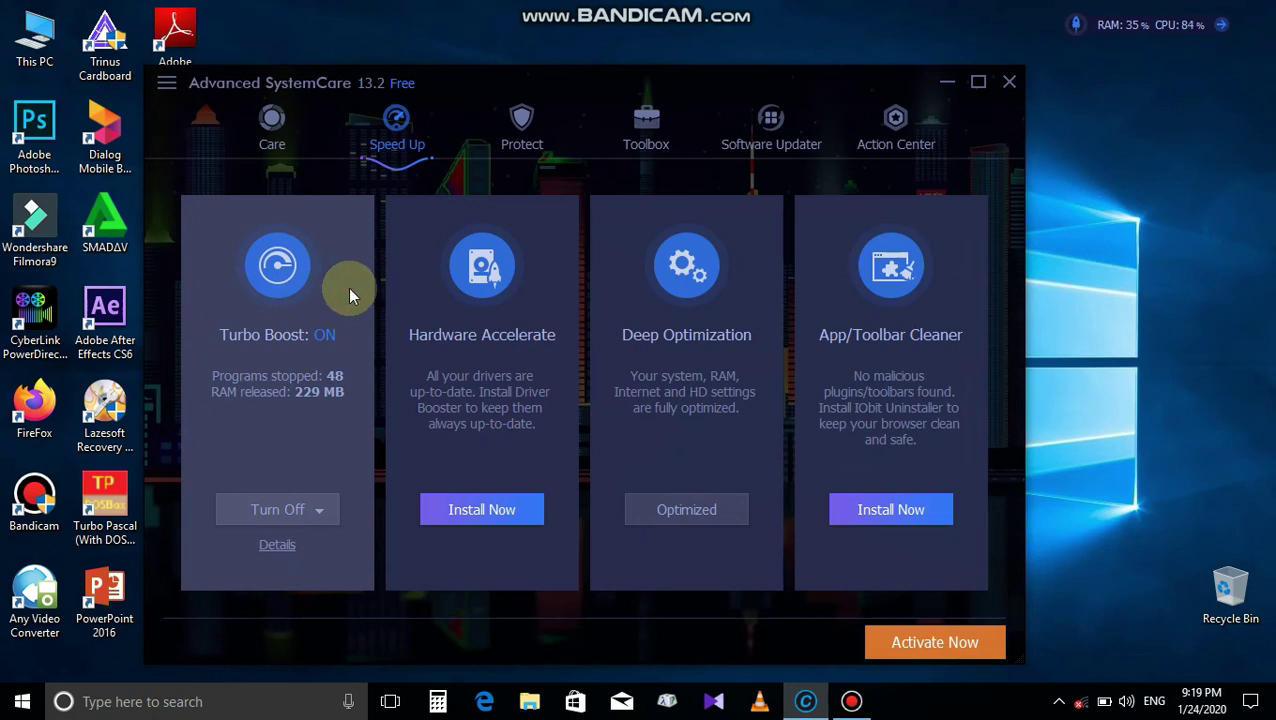